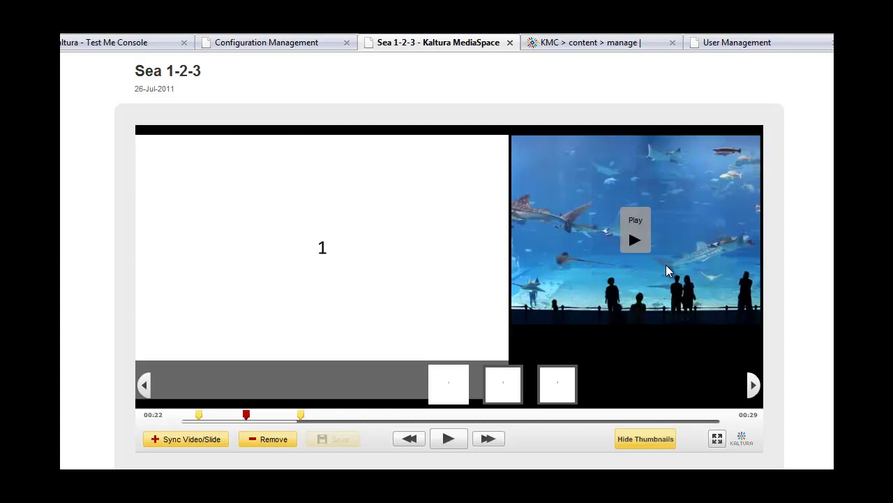
- Review the Sea 1-2-3 slides, then jump back to the first slide sync point on the timeline
{"action": "mouse_move", "coordinate": [475, 339]}
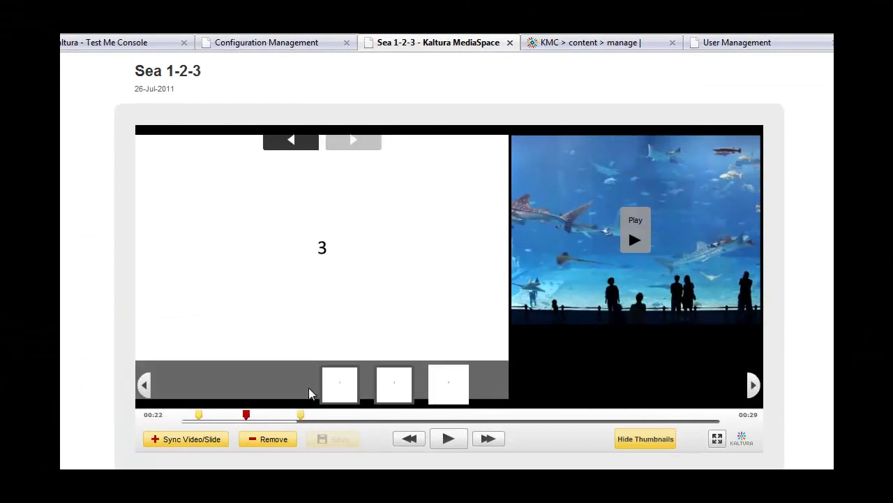
{"action": "left_click", "coordinate": [199, 415]}
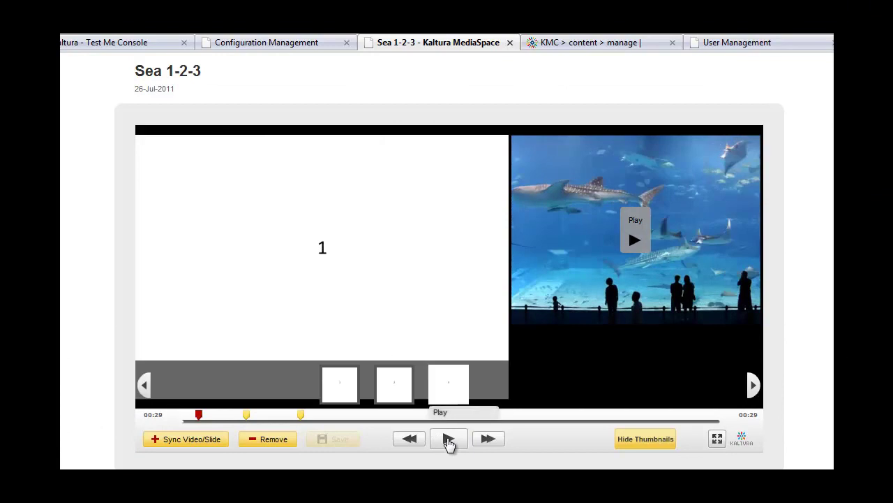
- Play Sea 1-2-3 as slides 2 and 3 advance, pause on slide 3, and return to the page top
{"action": "left_click", "coordinate": [447, 439]}
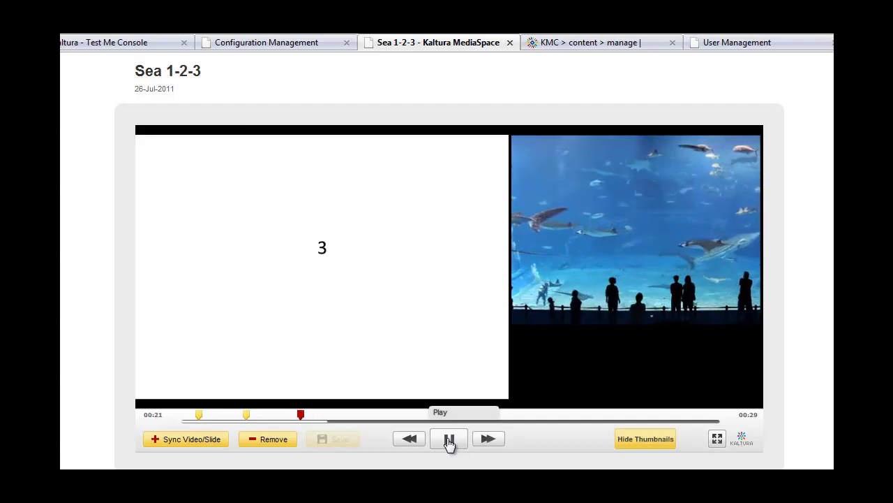
{"action": "left_click", "coordinate": [448, 440]}
{"action": "scroll", "coordinate": [582, 186], "scroll_direction": "down", "scroll_amount": 1}
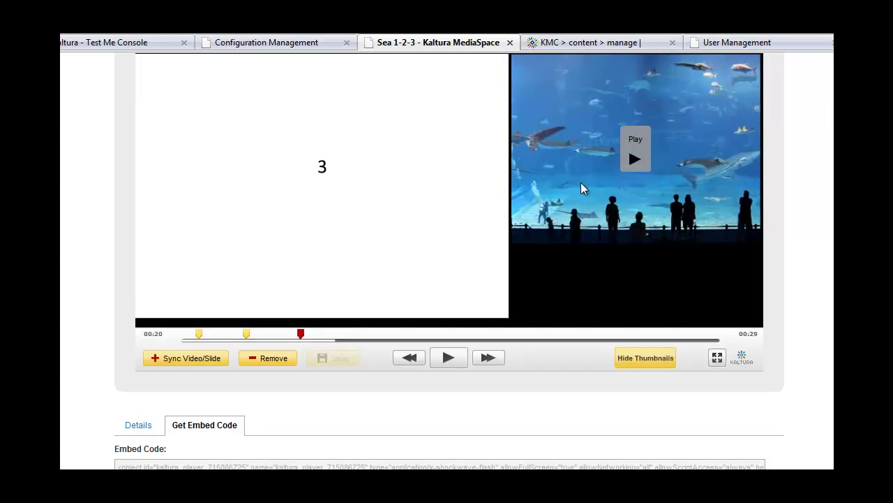
{"action": "mouse_move", "coordinate": [594, 185]}
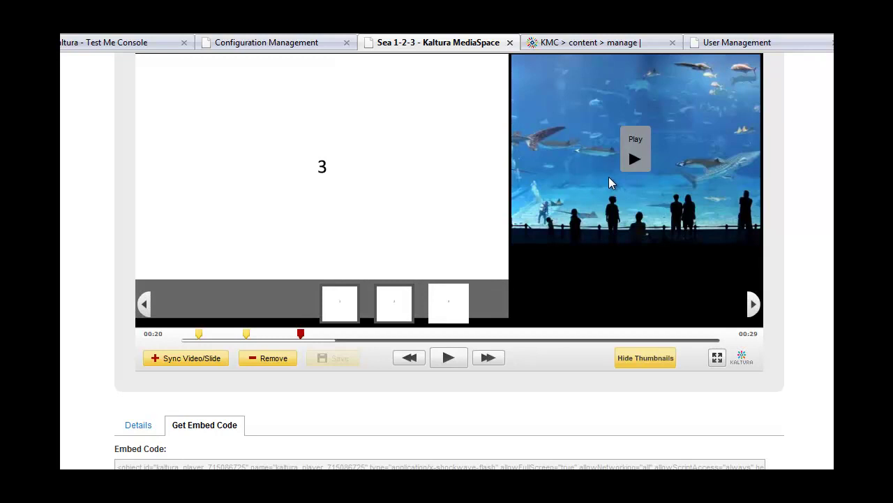
{"action": "scroll", "coordinate": [759, 152], "scroll_direction": "up", "scroll_amount": 2}
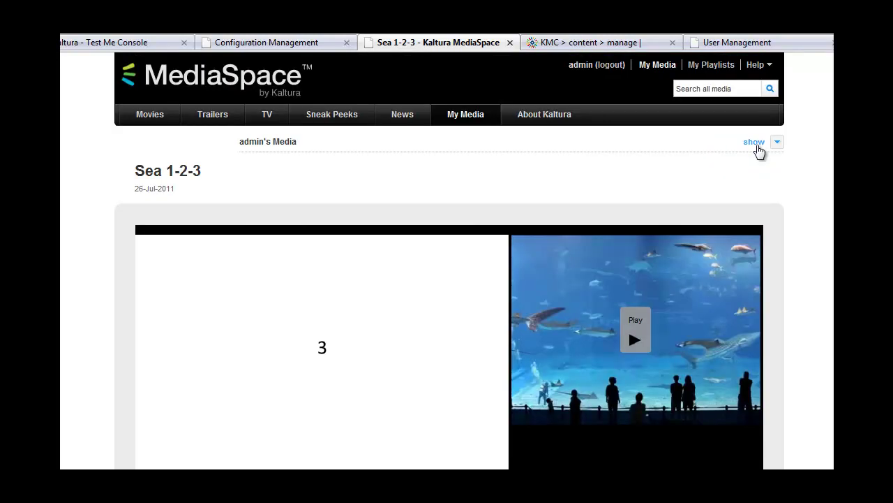
- Add a new Video Presentation and upload test.pptx as its slide document
{"action": "left_click", "coordinate": [757, 147]}
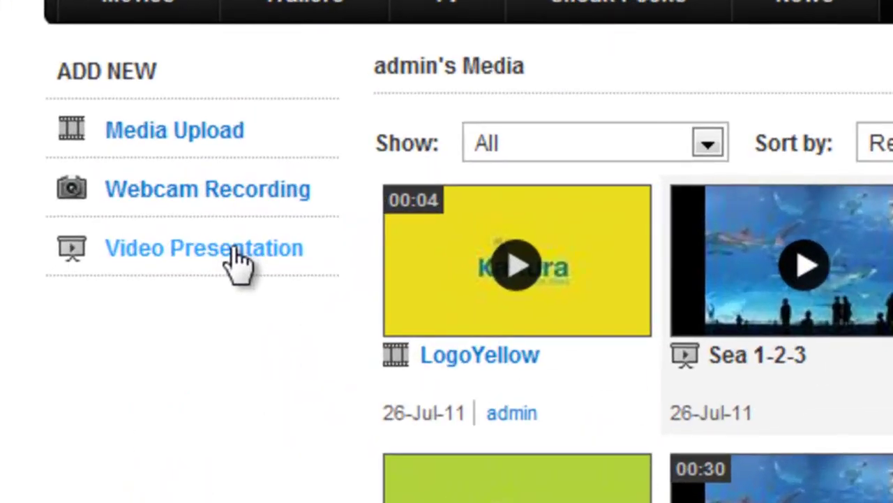
{"action": "left_click", "coordinate": [236, 258]}
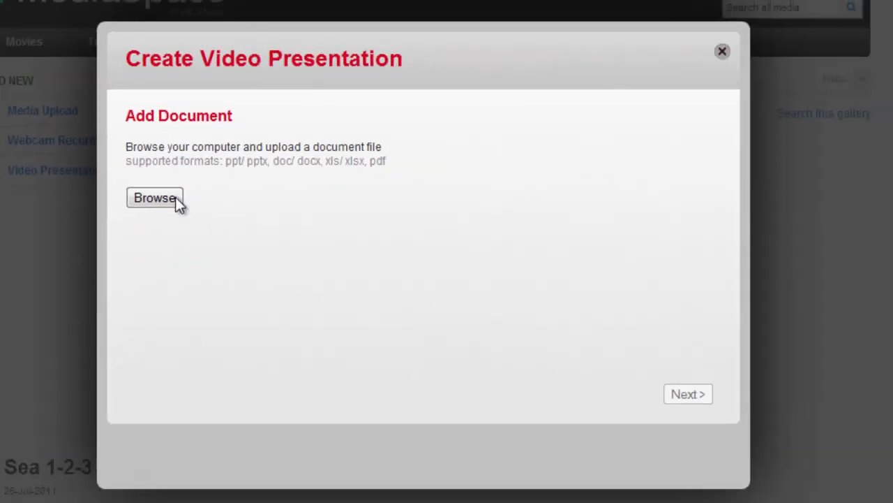
{"action": "left_click", "coordinate": [430, 306]}
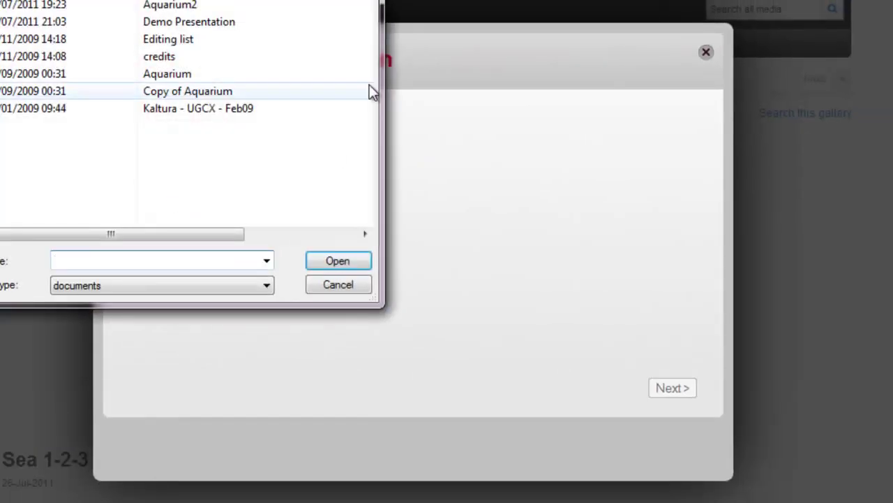
{"action": "type", "text": "test"}
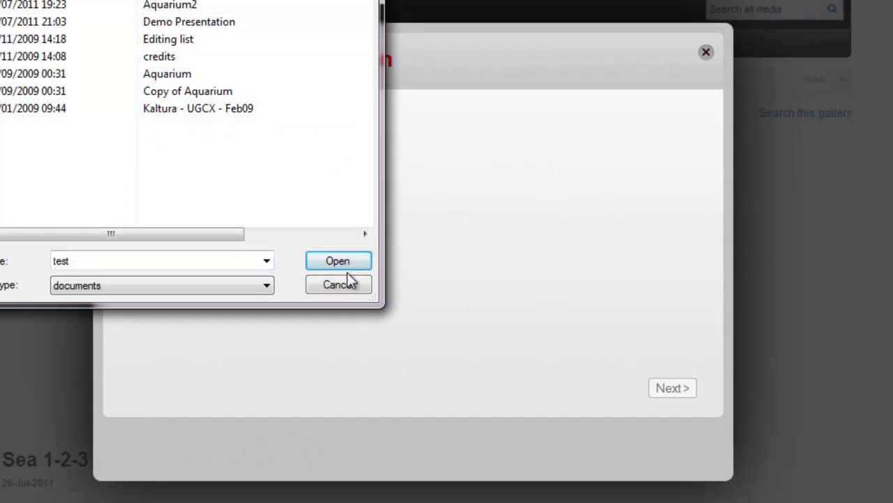
{"action": "left_click", "coordinate": [341, 260]}
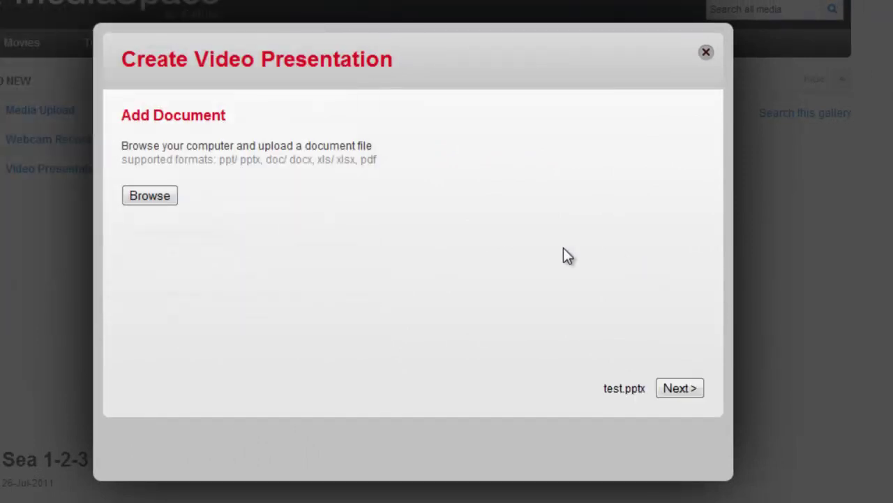
{"action": "left_click", "coordinate": [679, 388]}
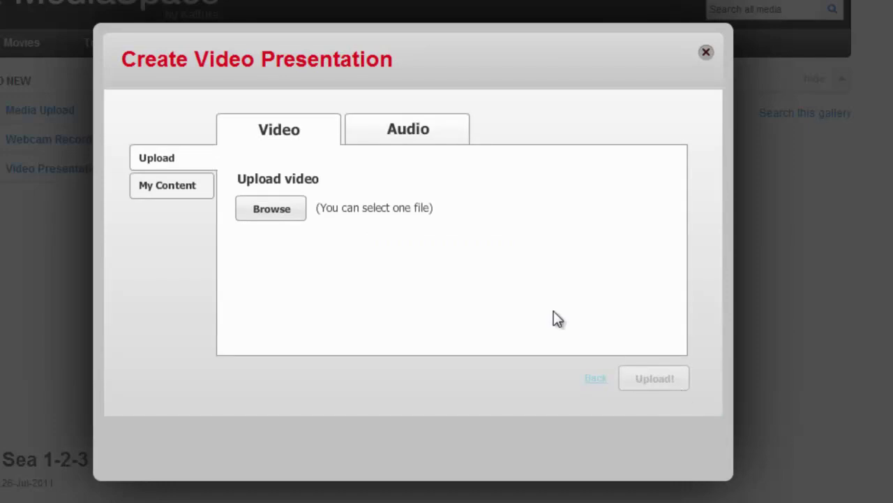
- Pick the LogoGreen video from My Content and generate the presentation with it
{"action": "left_click", "coordinate": [190, 192]}
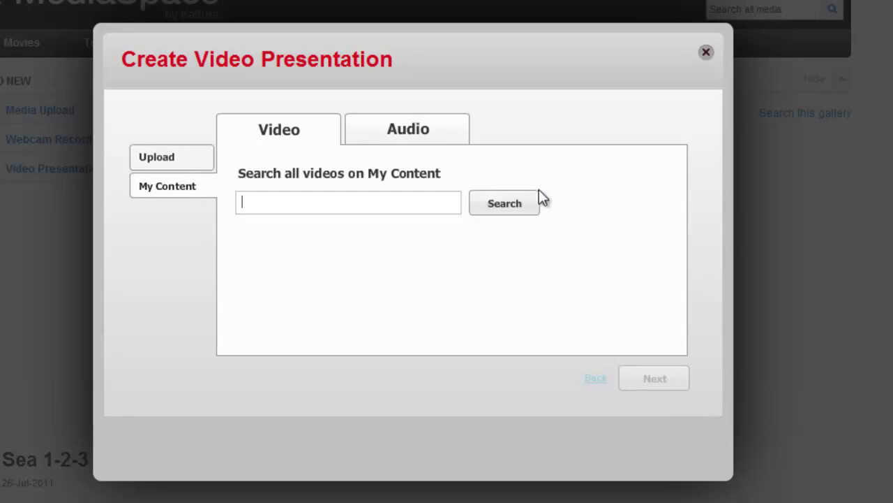
{"action": "left_click", "coordinate": [516, 205]}
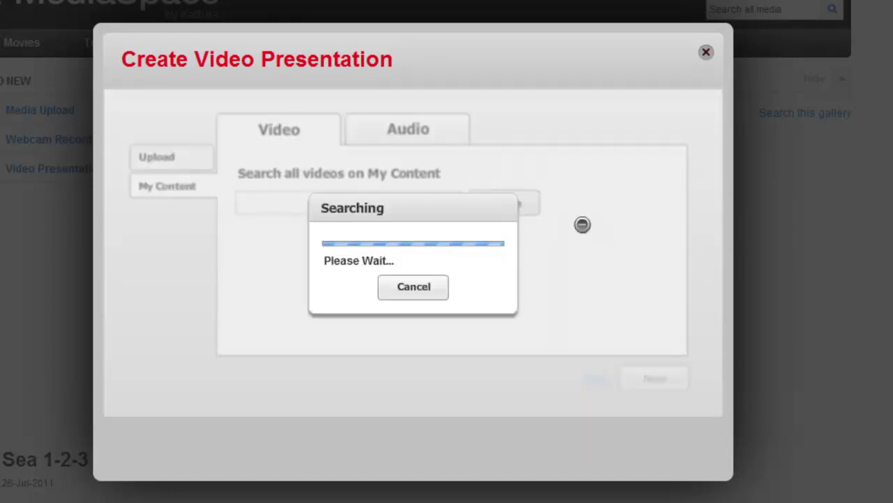
{"action": "mouse_move", "coordinate": [450, 258]}
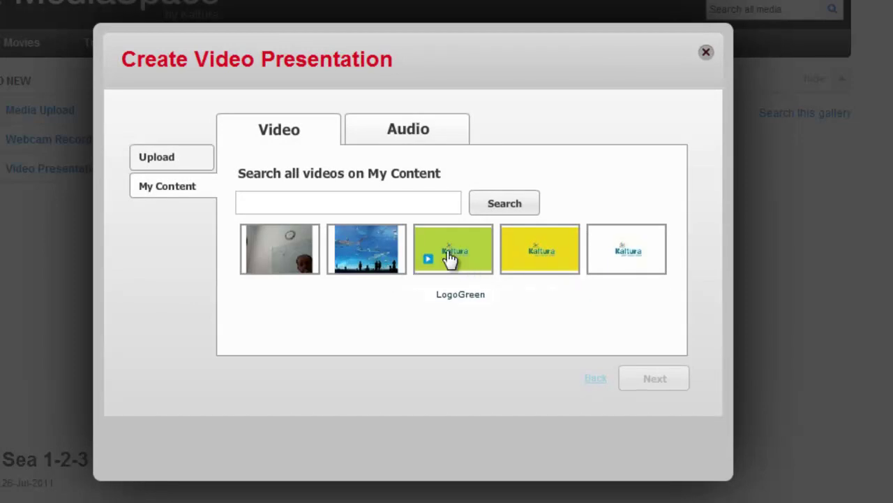
{"action": "left_click", "coordinate": [450, 259]}
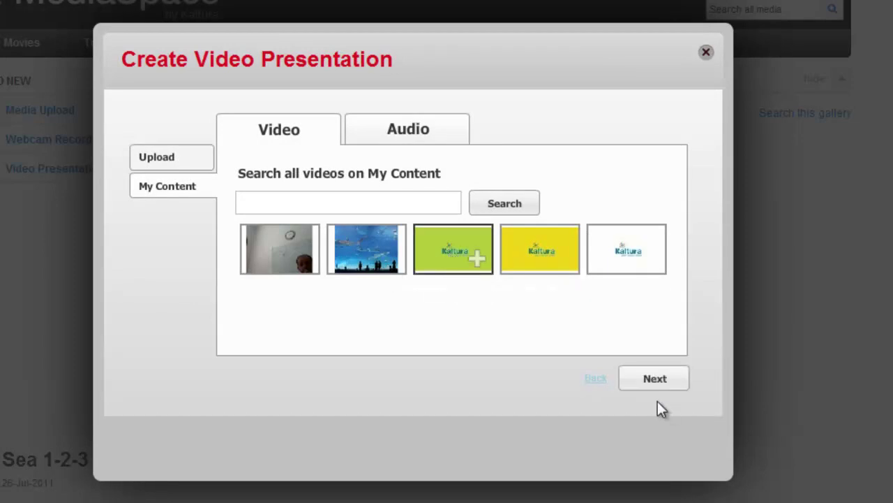
{"action": "left_click", "coordinate": [656, 379]}
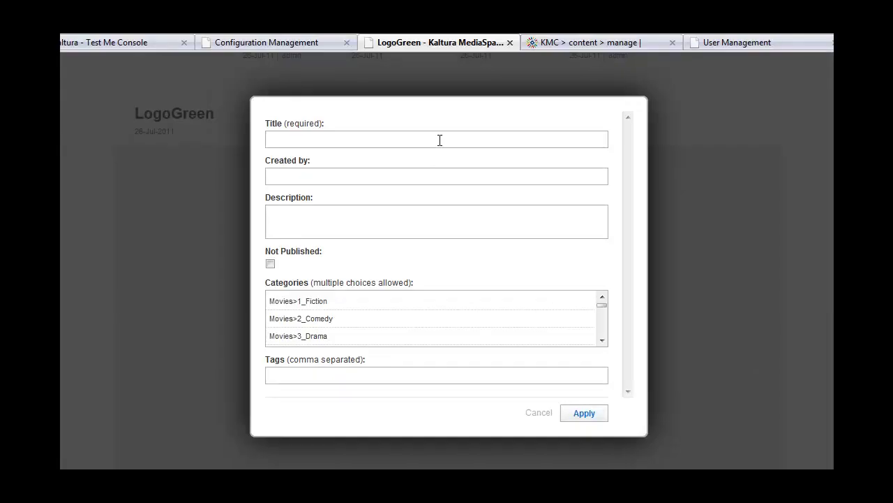
- Title the presentation 'logo', mark it Not Published, accept category removal, and apply the details
{"action": "left_click", "coordinate": [439, 140]}
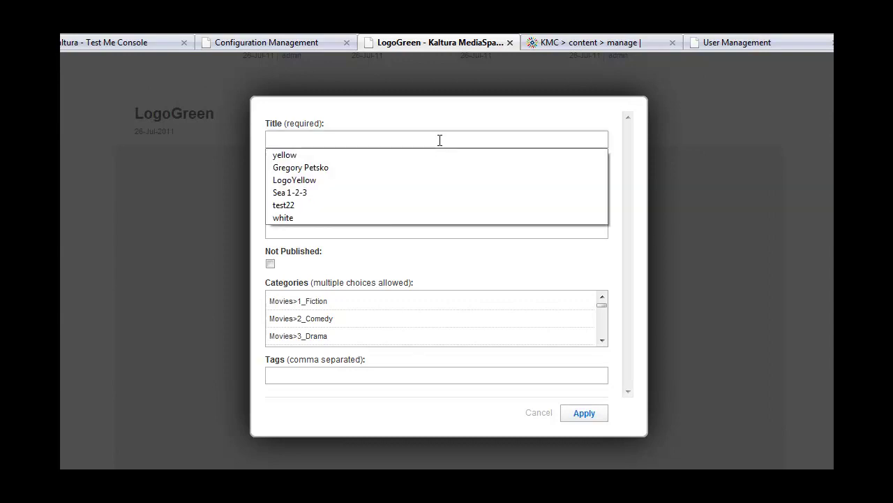
{"action": "type", "text": "logo"}
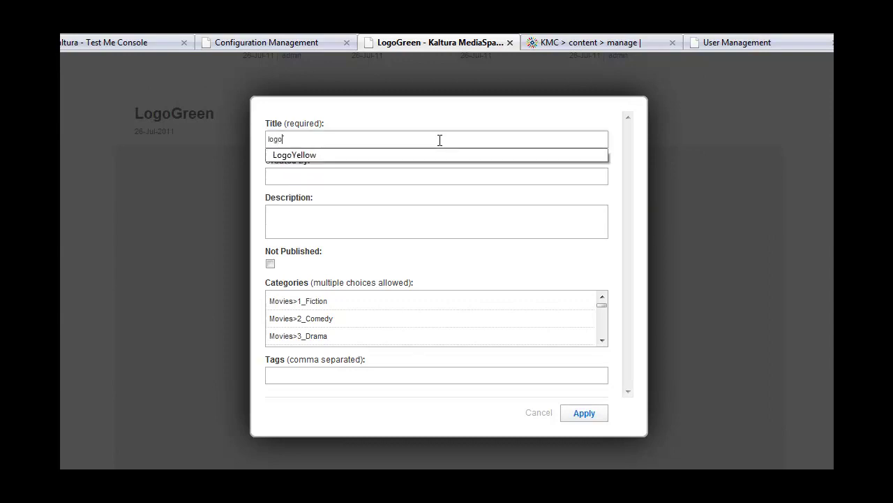
{"action": "left_click", "coordinate": [368, 215]}
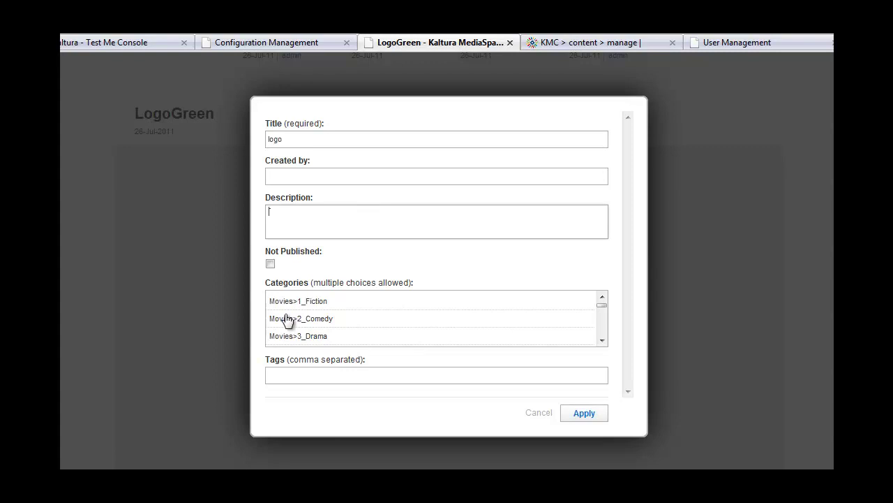
{"action": "left_click", "coordinate": [270, 264]}
{"action": "left_click", "coordinate": [577, 412]}
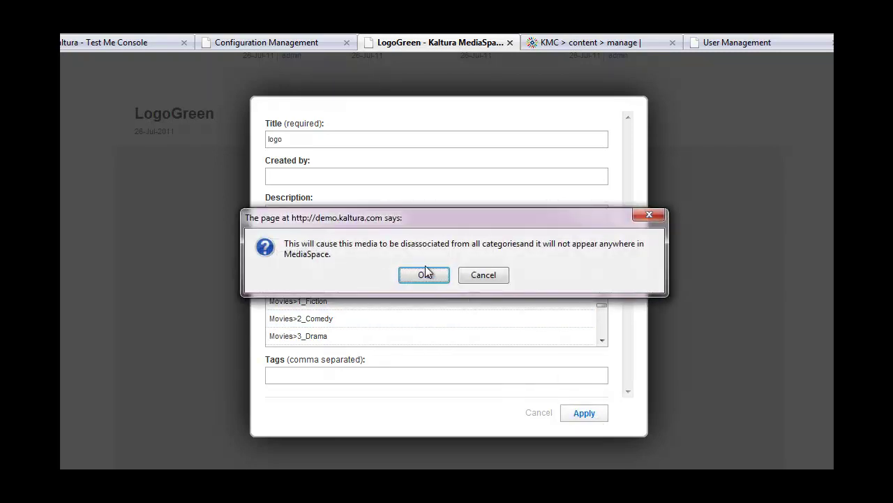
{"action": "left_click", "coordinate": [426, 273]}
{"action": "left_click", "coordinate": [587, 413]}
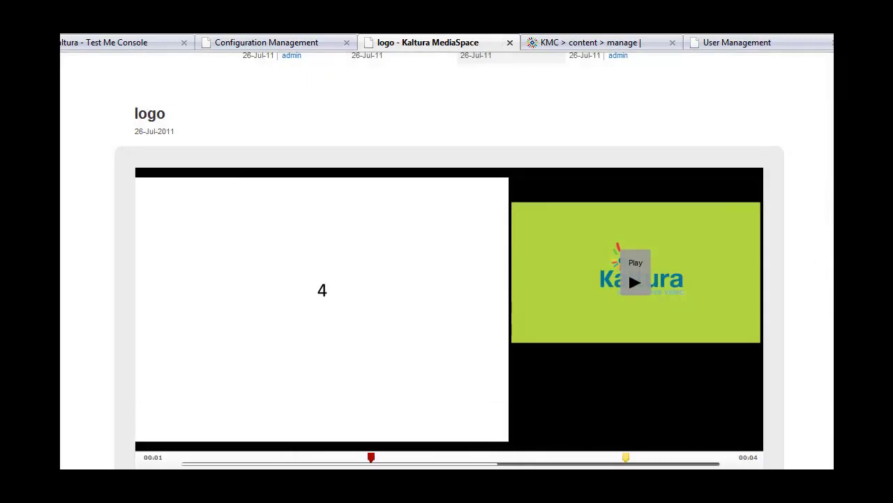
- Sync slide 6 at the video's 00:03 mark, save the sync points, and close the confirmation
{"action": "scroll", "coordinate": [447, 279], "scroll_direction": "down", "scroll_amount": 2}
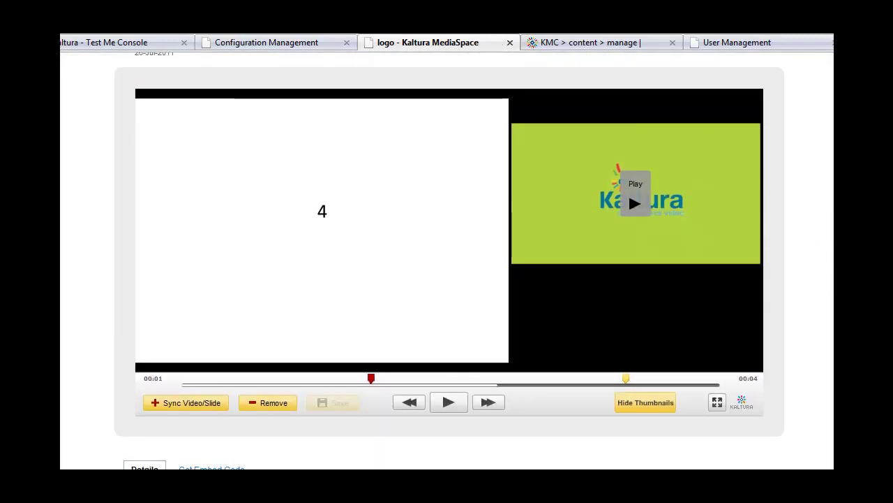
{"action": "mouse_move", "coordinate": [428, 315]}
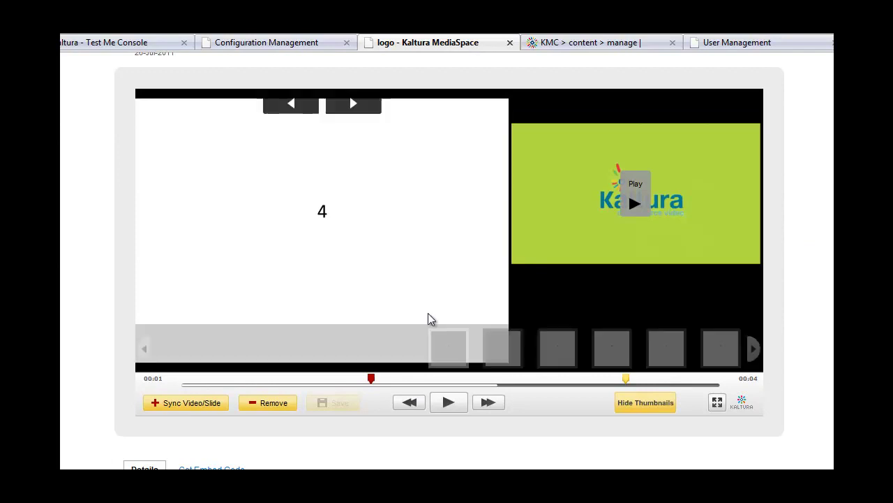
{"action": "mouse_move", "coordinate": [609, 349]}
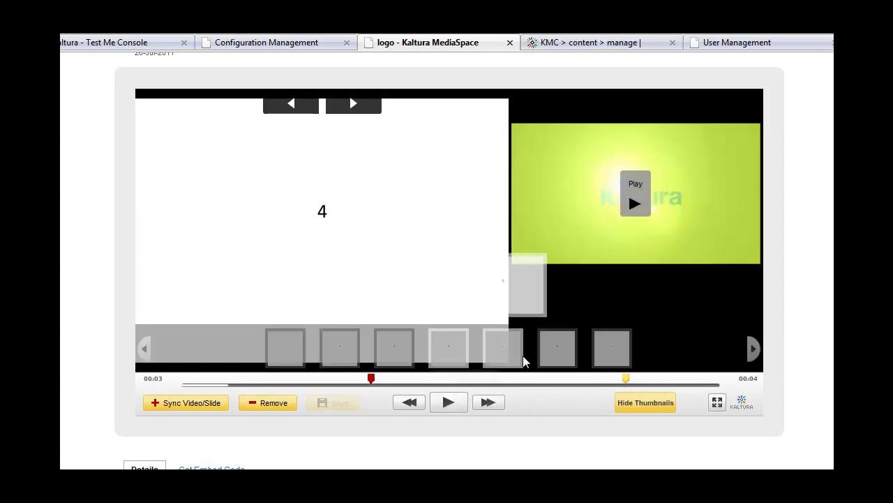
{"action": "left_click", "coordinate": [549, 359]}
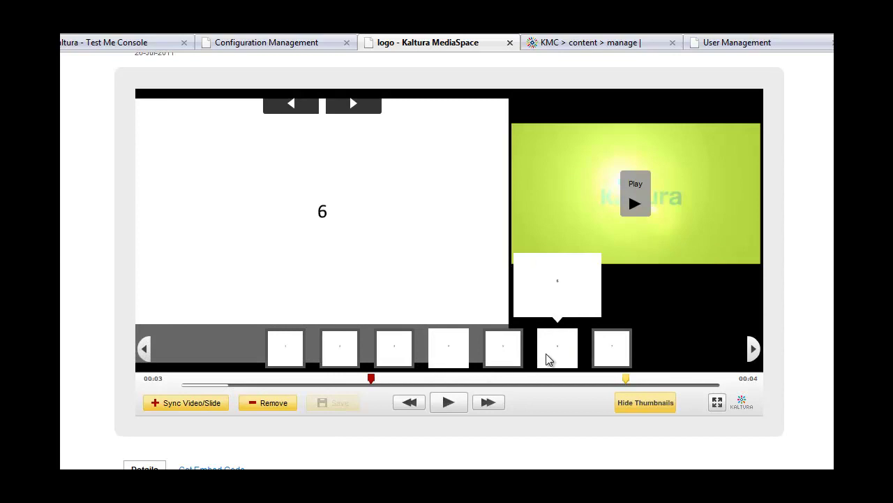
{"action": "left_click", "coordinate": [192, 411]}
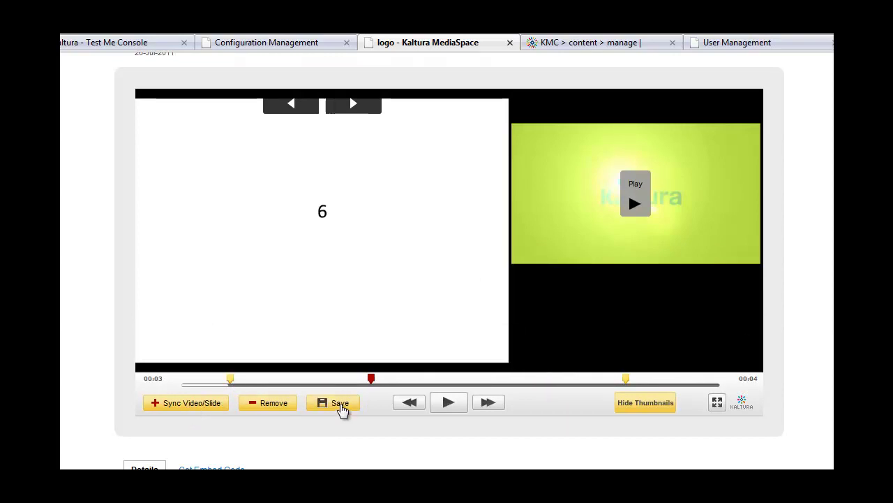
{"action": "left_click", "coordinate": [341, 408]}
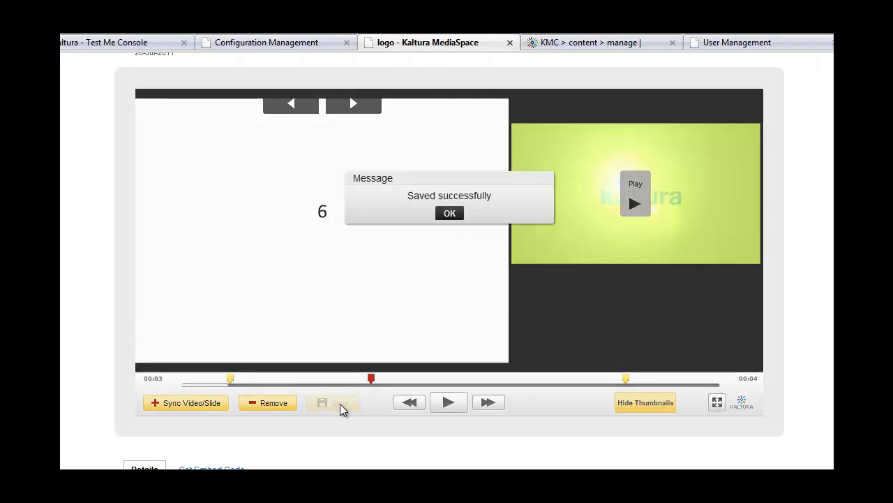
{"action": "left_click", "coordinate": [450, 214]}
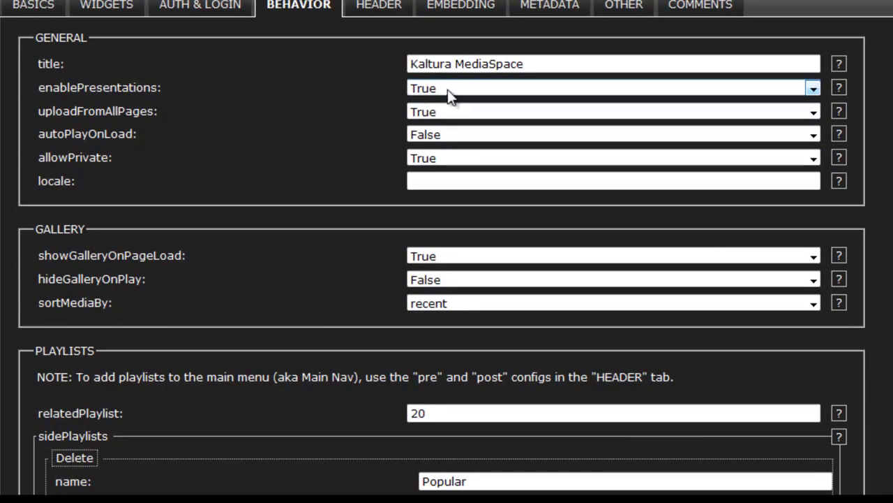
- Switch to the WIDGETS settings listing the video presentation widget IDs
{"action": "left_click", "coordinate": [97, 7]}
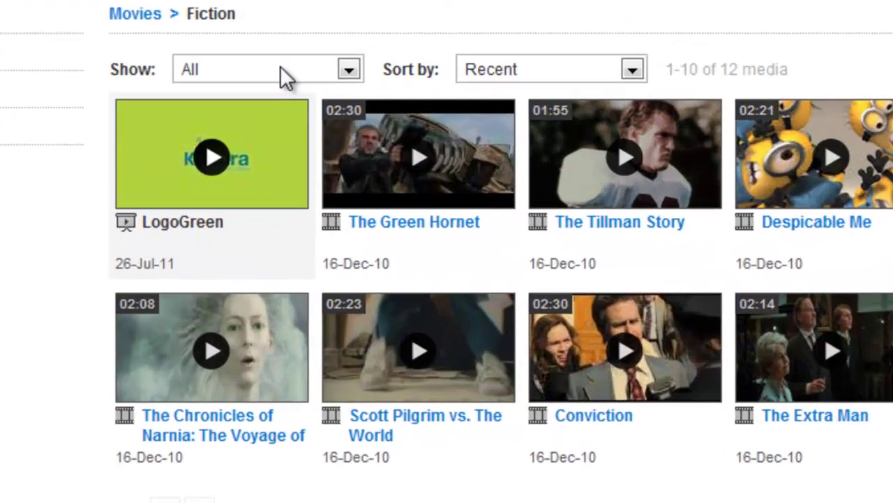
- Filter the Fiction gallery to Video-Presentations, showing only LogoGreen, then set Show back to All
{"action": "left_click", "coordinate": [358, 156]}
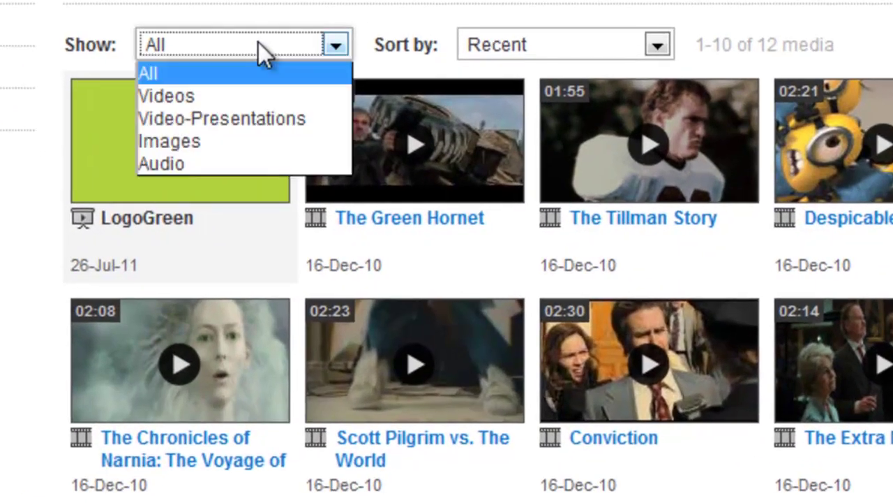
{"action": "left_click", "coordinate": [271, 115]}
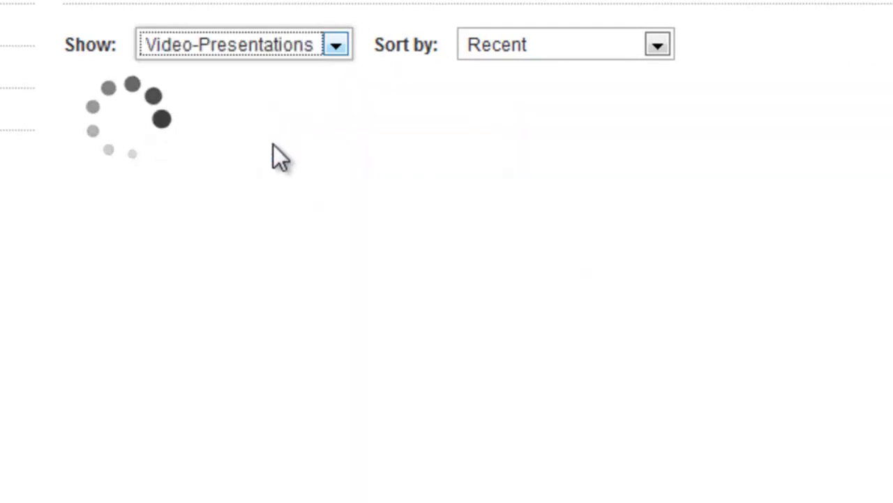
{"action": "left_click", "coordinate": [337, 46]}
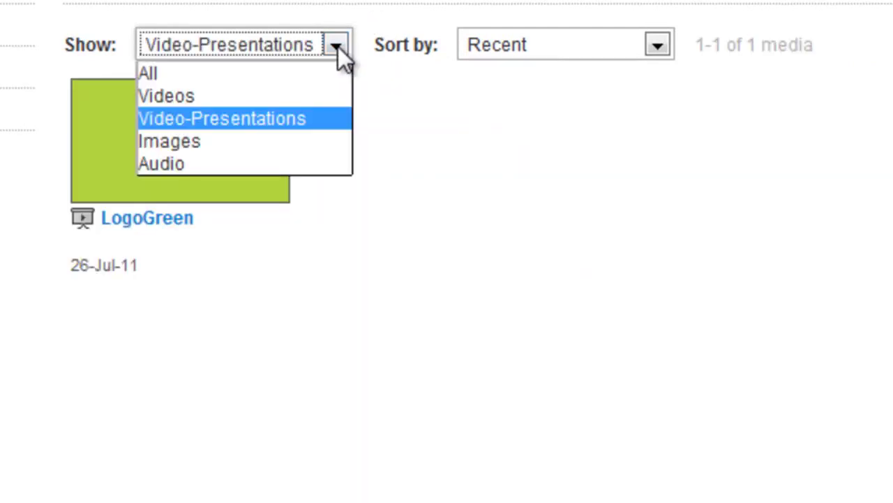
{"action": "left_click", "coordinate": [312, 76]}
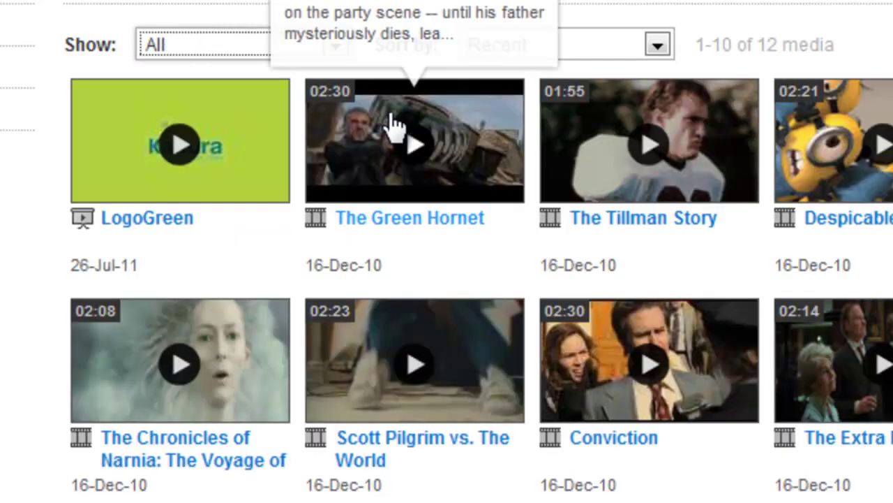